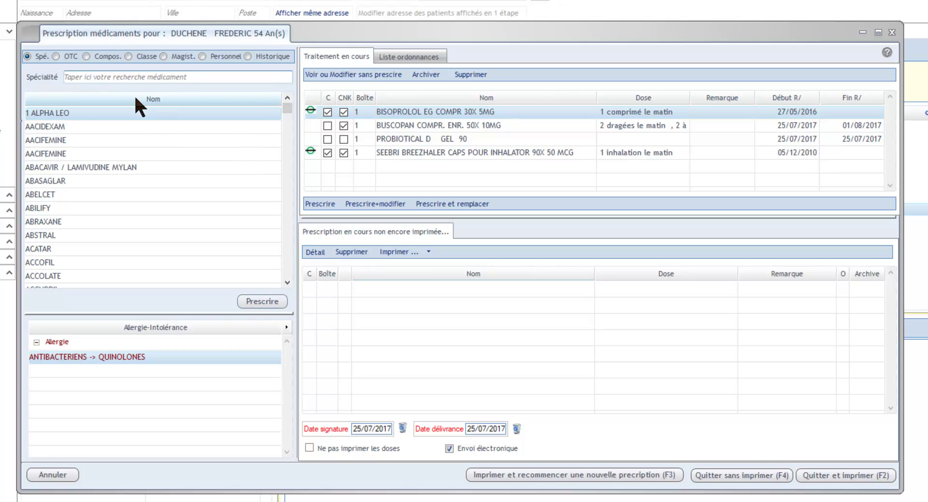
- Search the OTC products for OMNIBION and prescribe OMNIBIONTA-3 ACTIVATE COMP 90
click(111, 76)
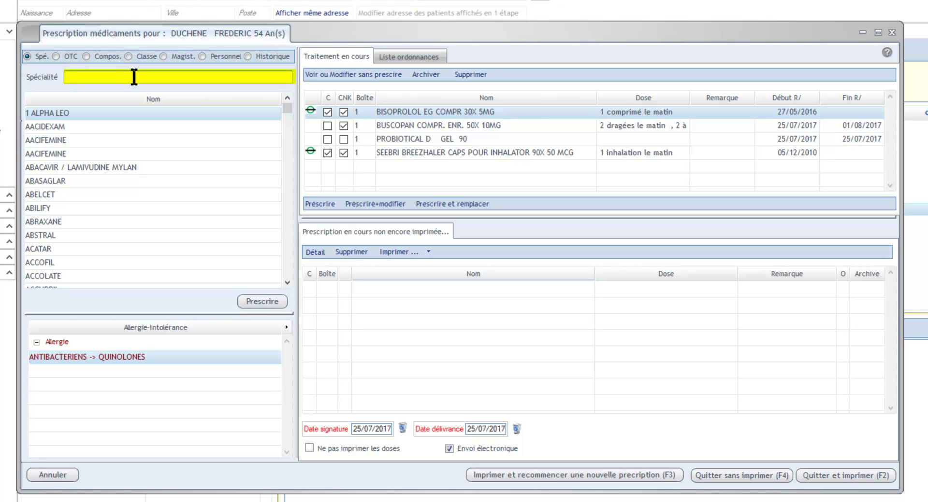
text(OMNI)
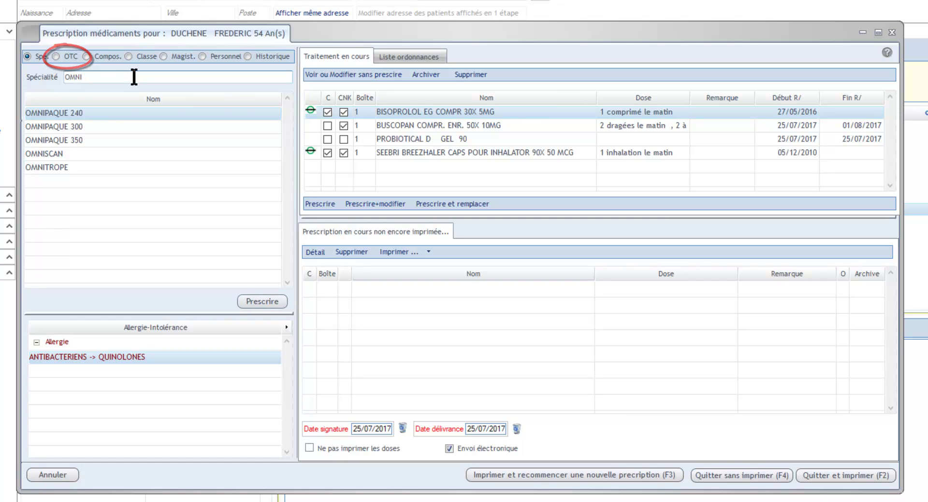
text(bION)
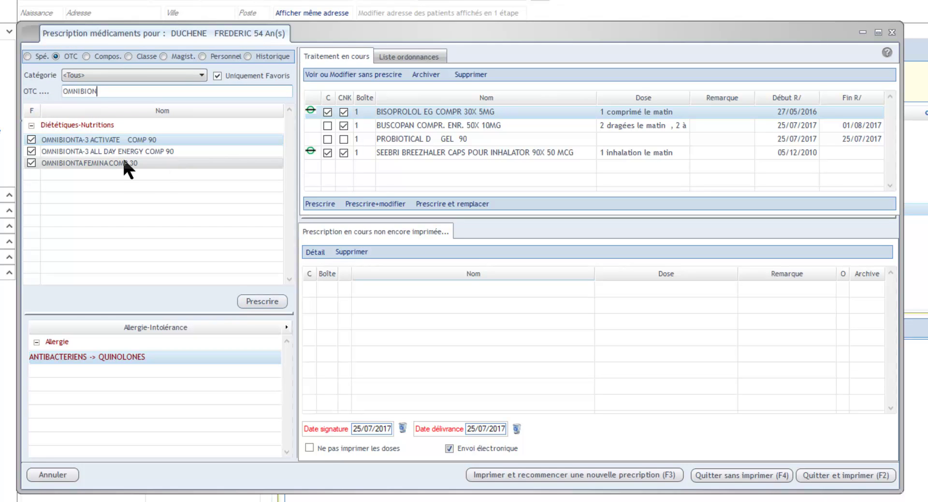
double_click(103, 137)
click(626, 334)
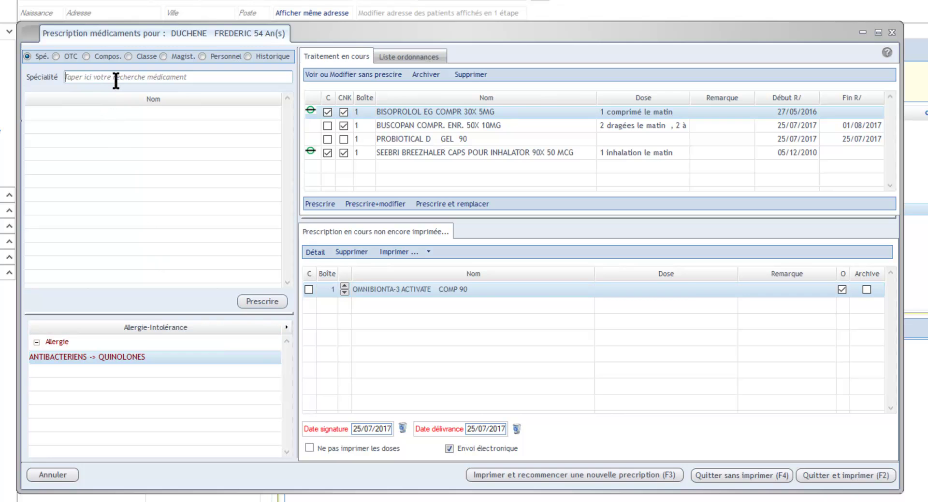
- Search for MELOLI, prescribe MELOLIN 50CM X 7 M ROL. N/STER., and close the prescription with printing
text(MELOLI)
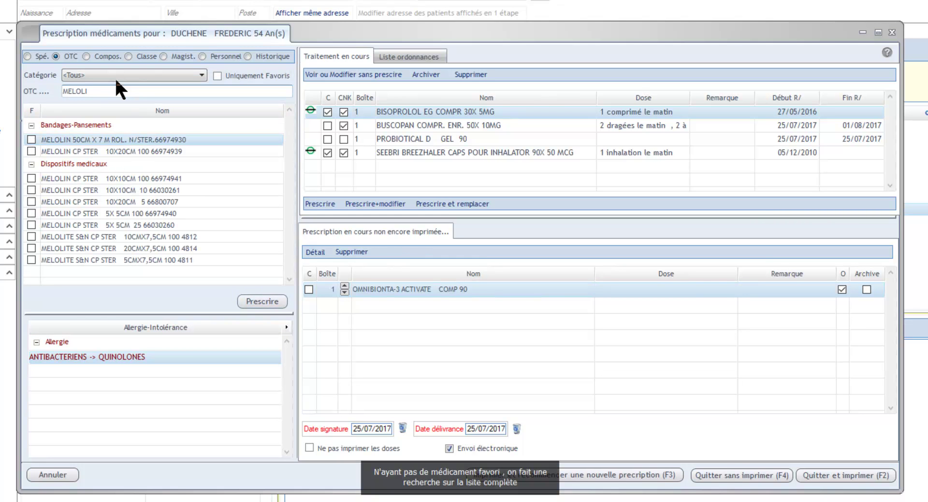
double_click(107, 140)
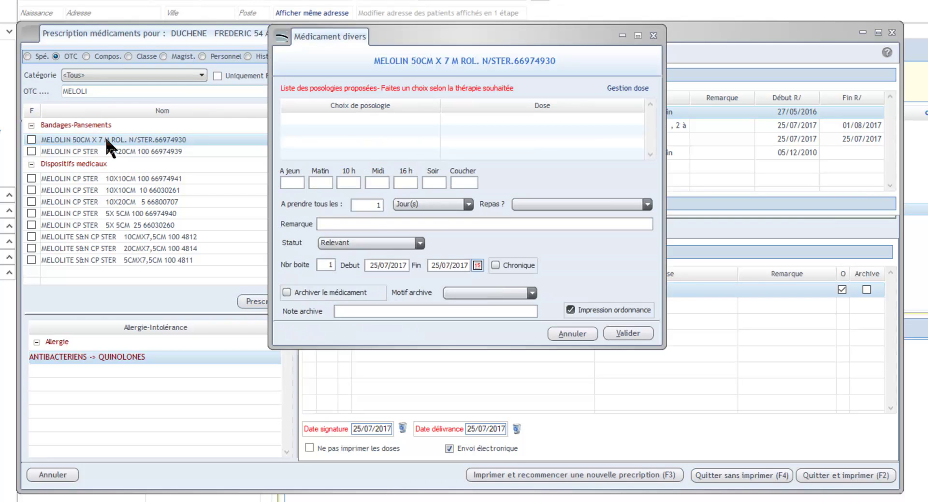
click(632, 334)
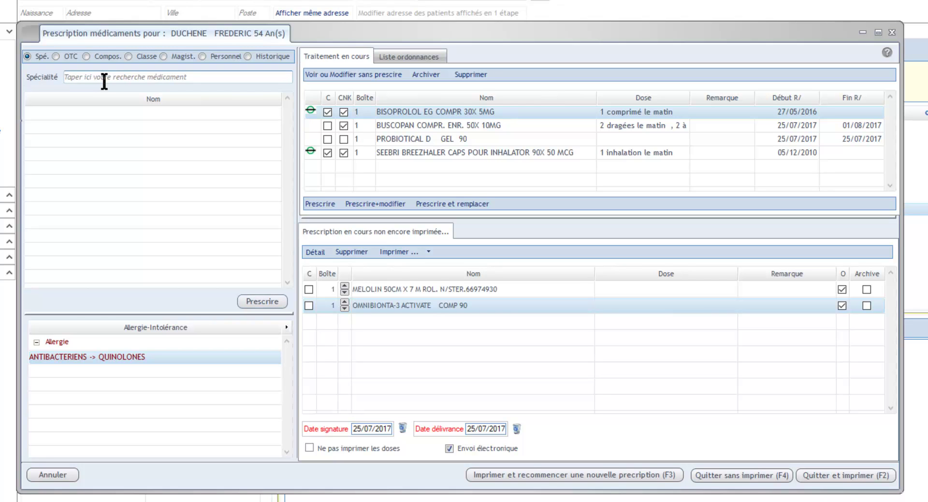
click(841, 478)
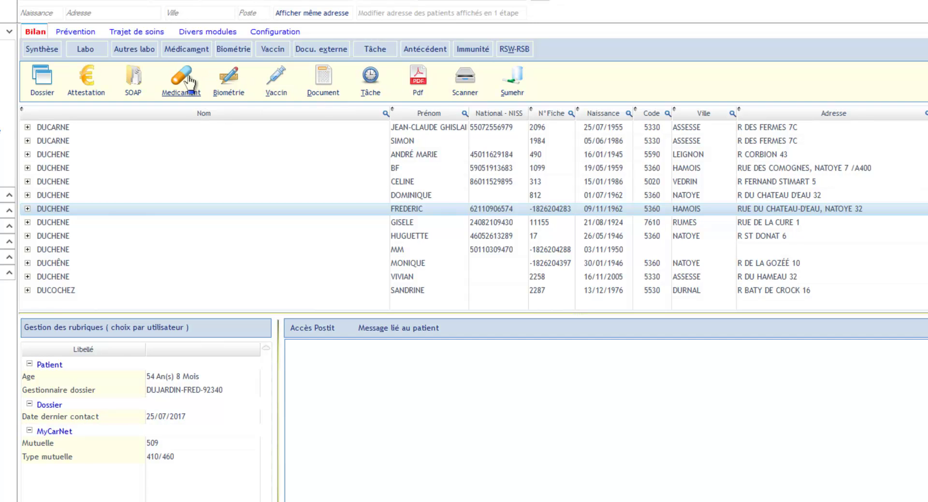
- Reopen the patient's medication prescriptions and delete the 25/07/2017 ordonnance from both the listing and Recipé
click(188, 80)
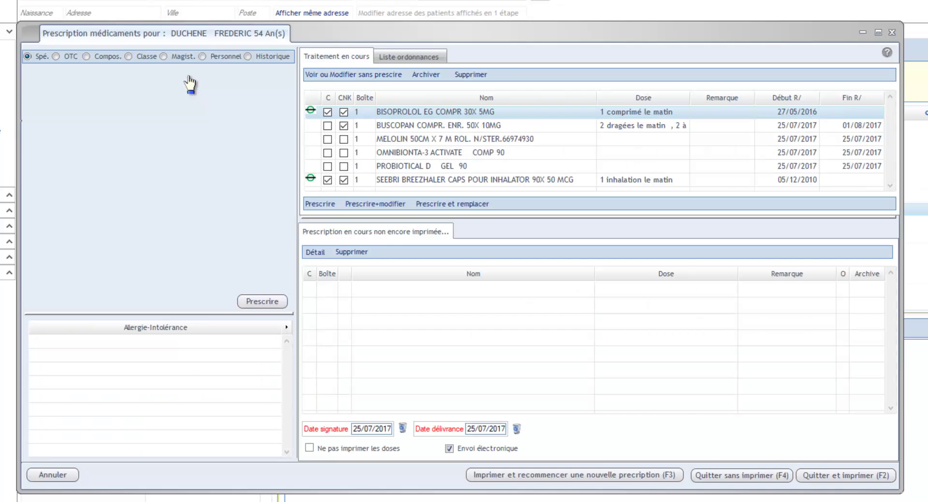
click(396, 57)
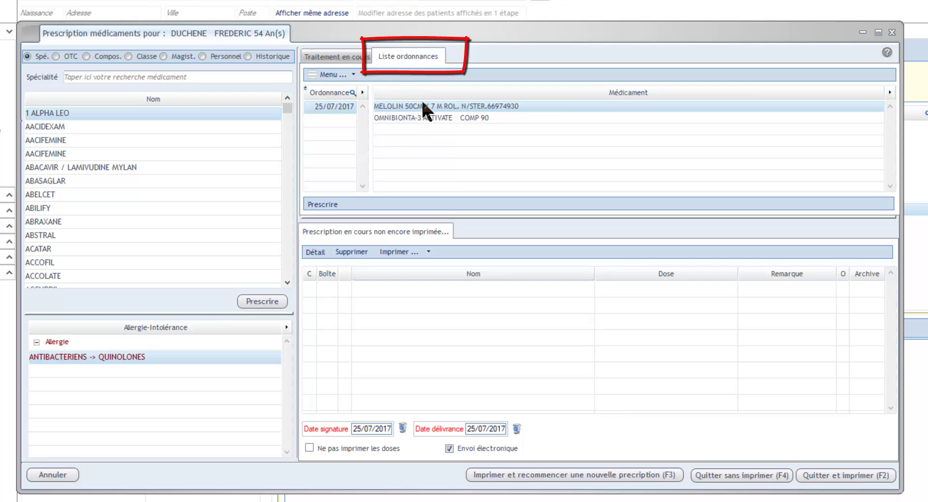
click(332, 76)
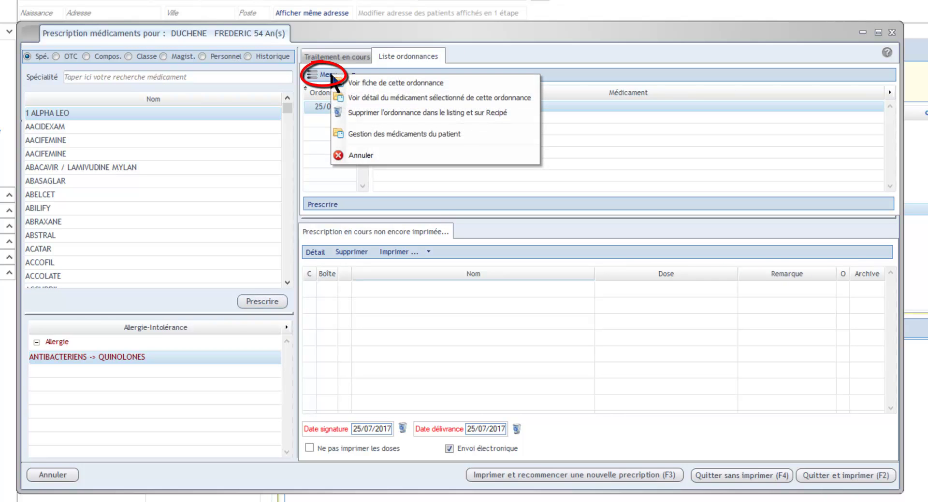
click(389, 114)
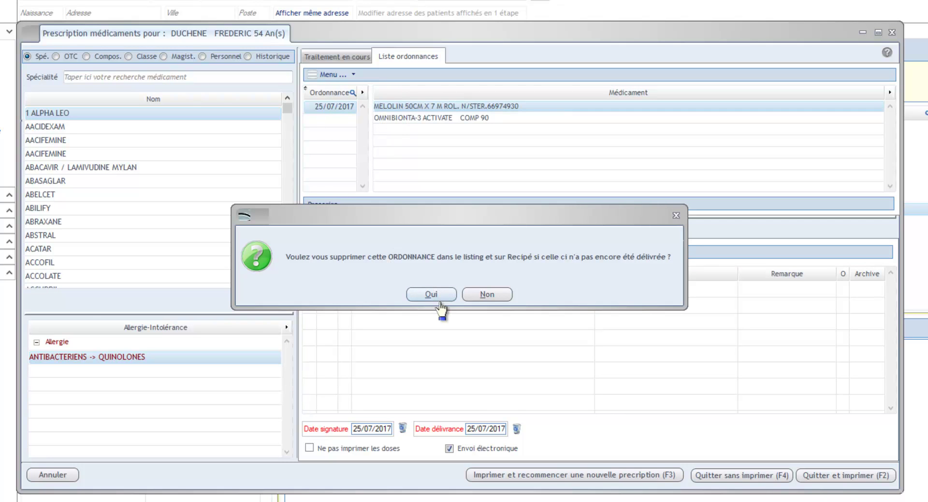
click(435, 295)
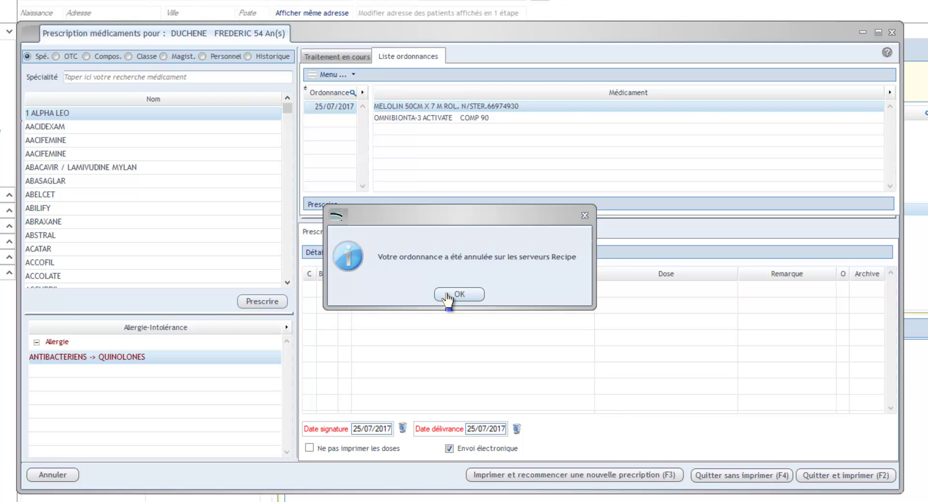
click(447, 297)
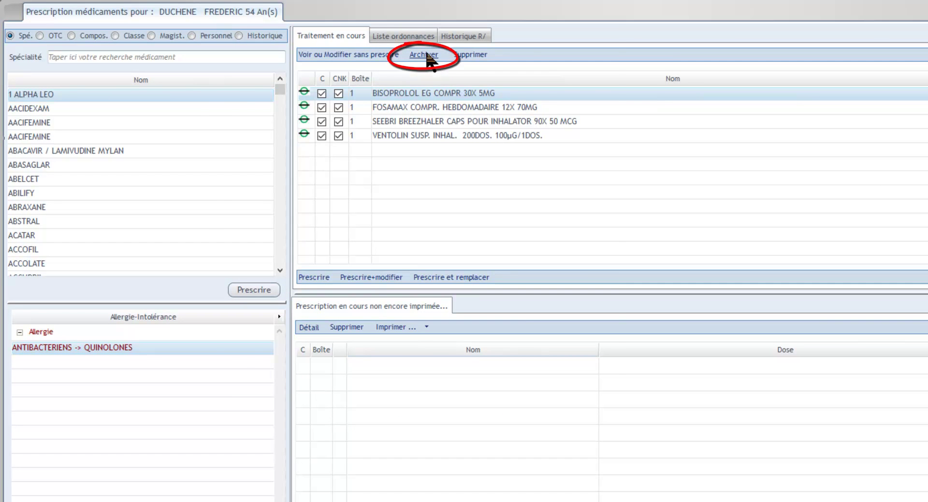
- Archive BISOPROLOL EG COMPR 30X 5MG with the reason Intolérance and transfer the class Bêta-bloquants > Bisoprolol to an allergy record
click(423, 54)
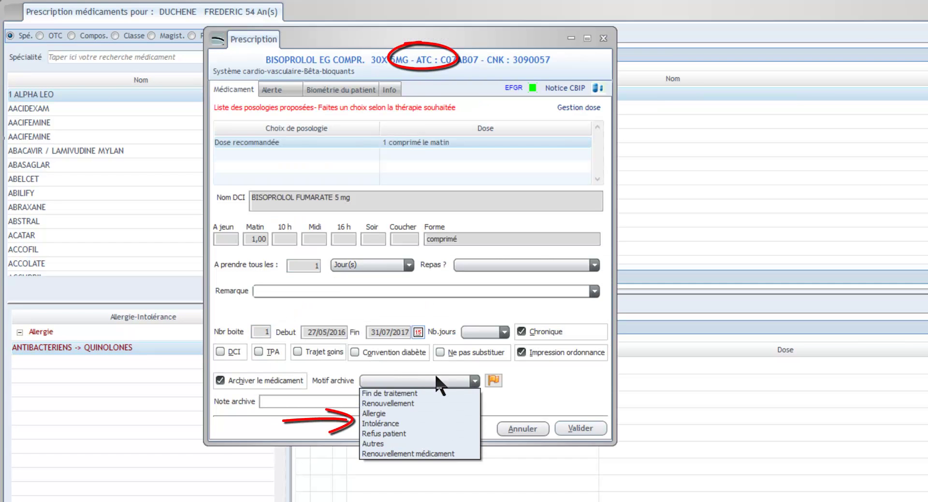
click(389, 424)
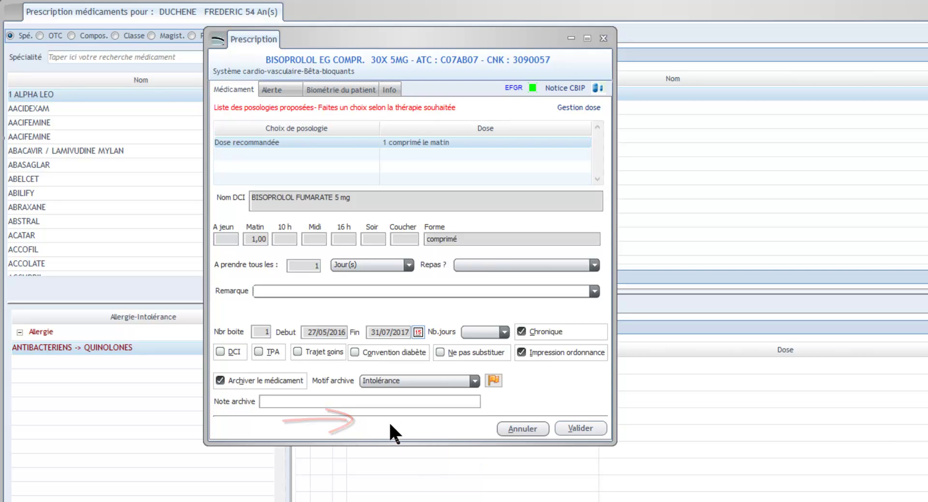
click(491, 380)
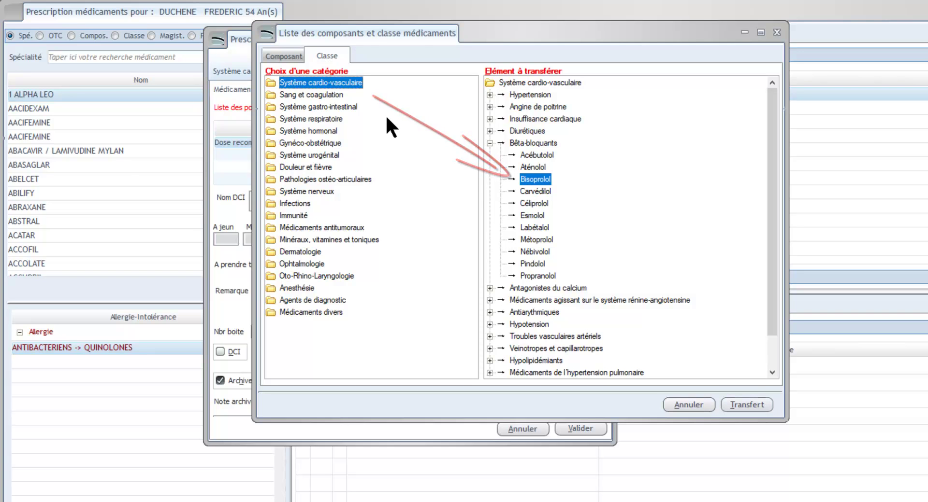
key(Return)
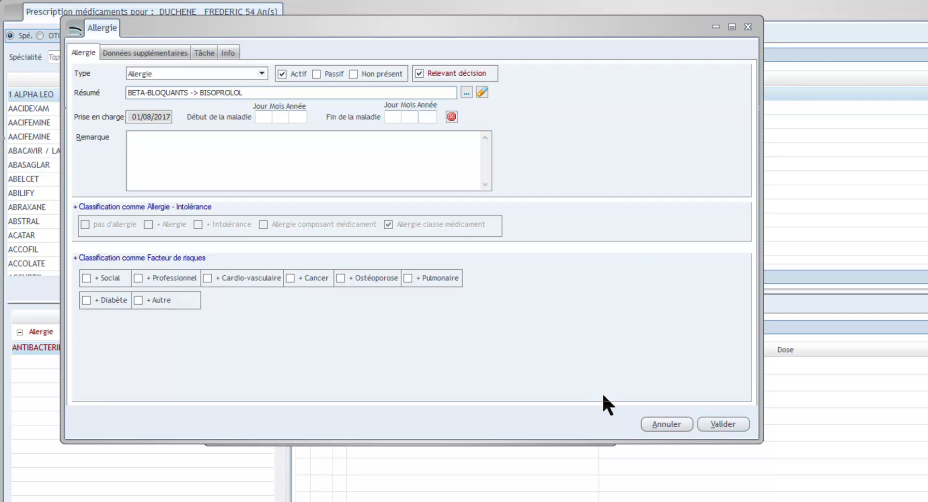
- Add the remark "asthme" to the Bisoprolol allergy, validate it, and select the entry in the patient's synthesis
click(228, 149)
text(asthme)
click(722, 425)
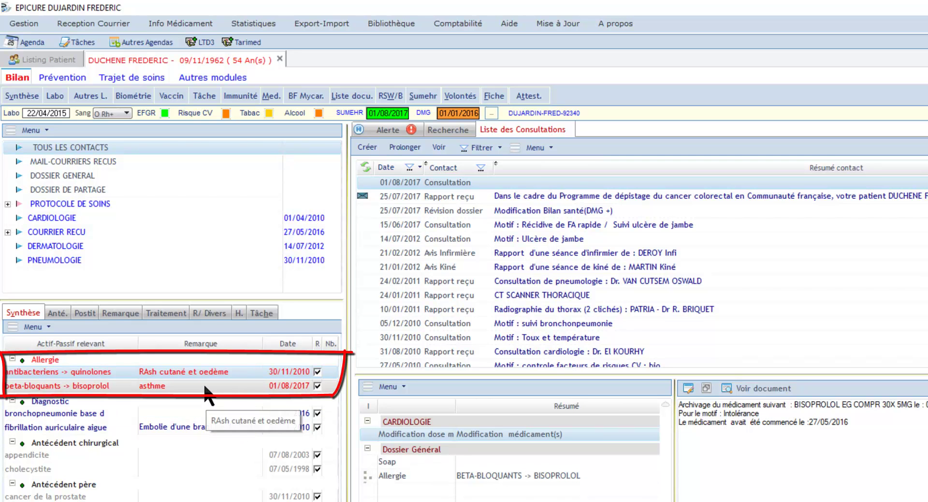
click(203, 385)
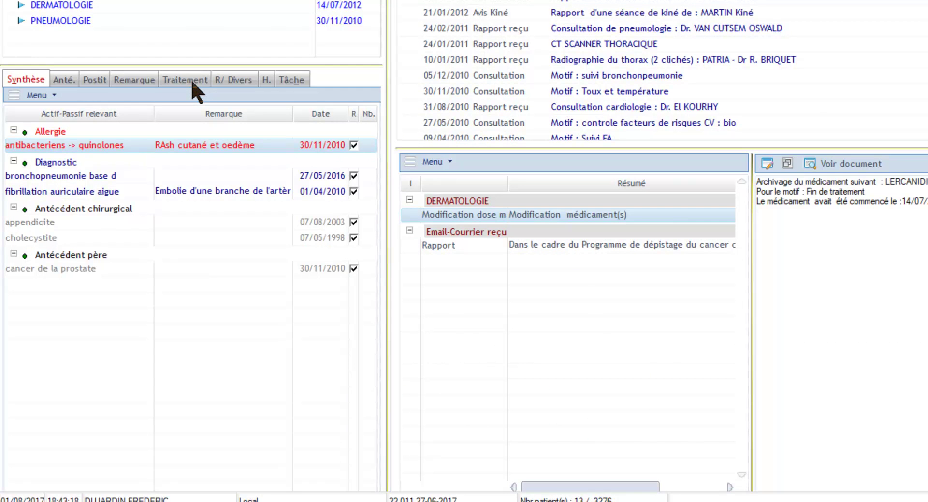
- Display the patient's current treatment and switch the relevant mark of BISOPROLOL EG COMPR 30X 5MG off and back on
click(192, 80)
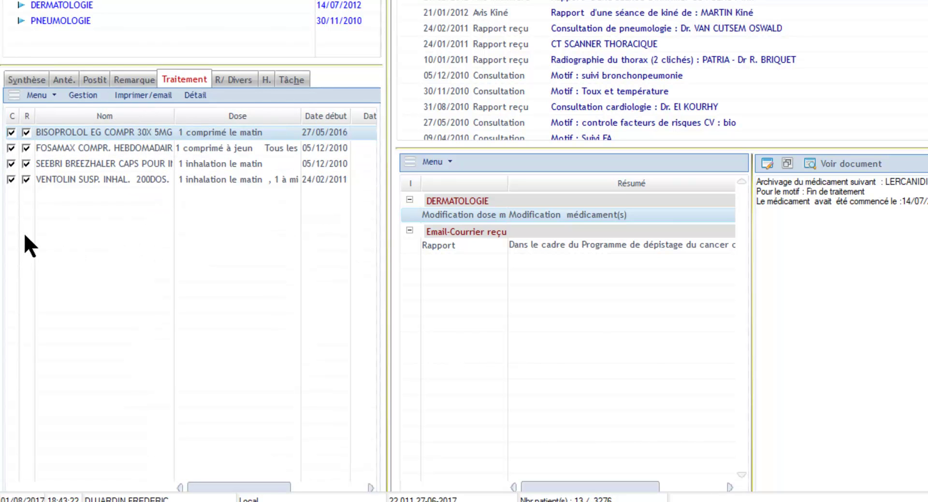
click(27, 133)
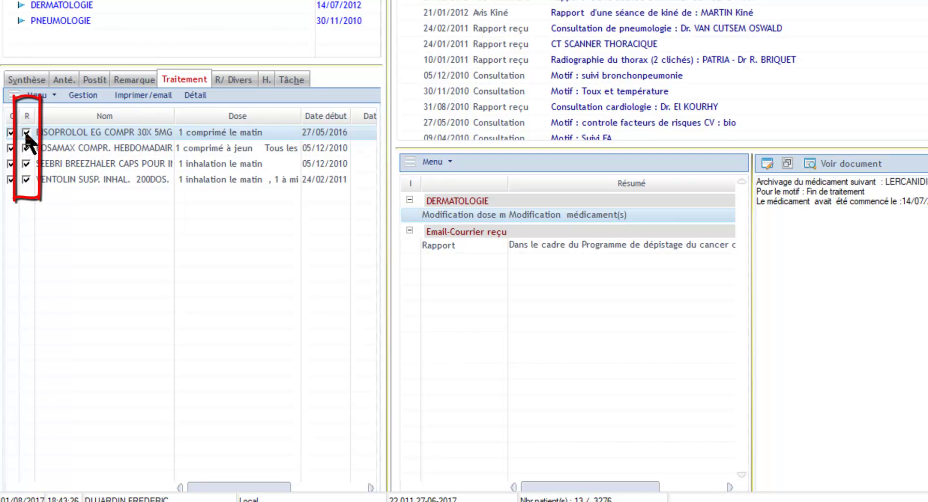
click(27, 133)
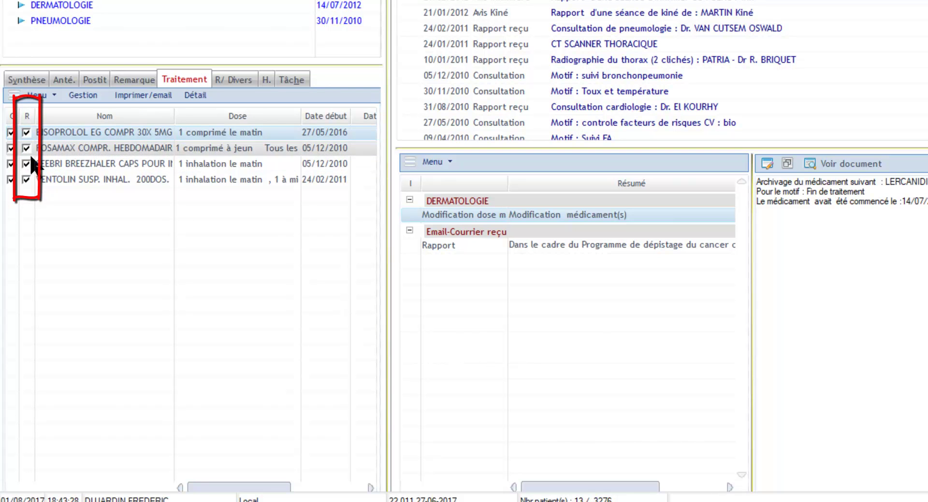
click(27, 133)
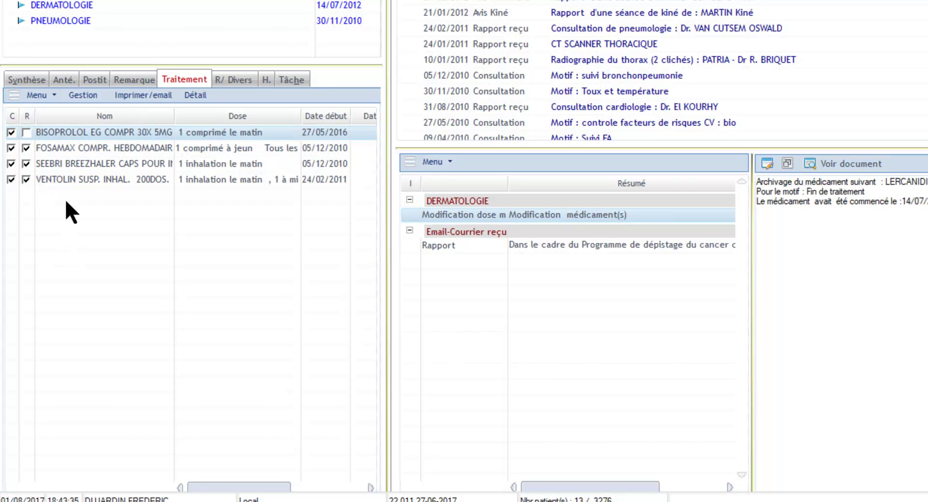
click(27, 132)
- Open the dosage schedule of the patient's current treatment and send it by email
click(51, 99)
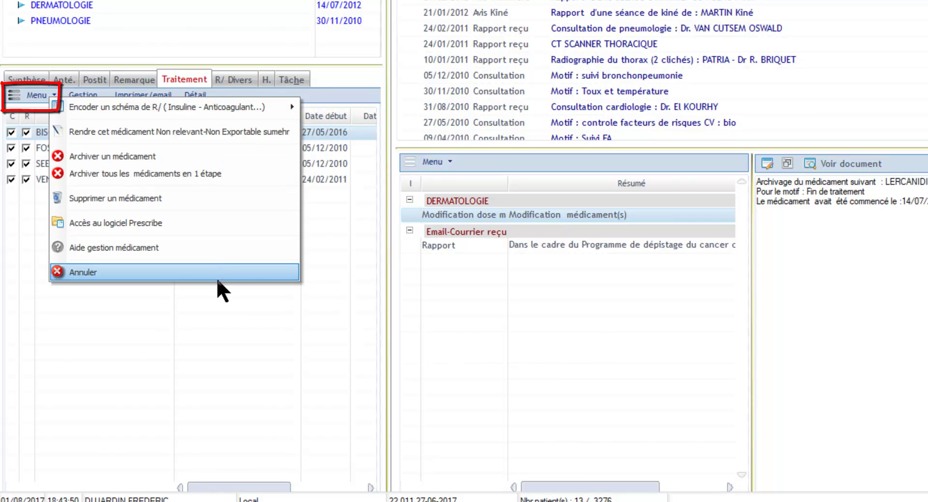
click(219, 299)
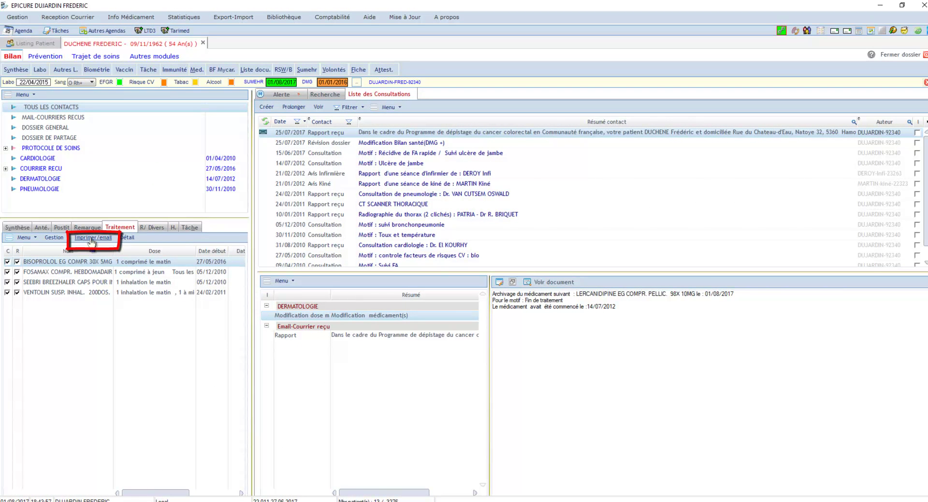
click(92, 239)
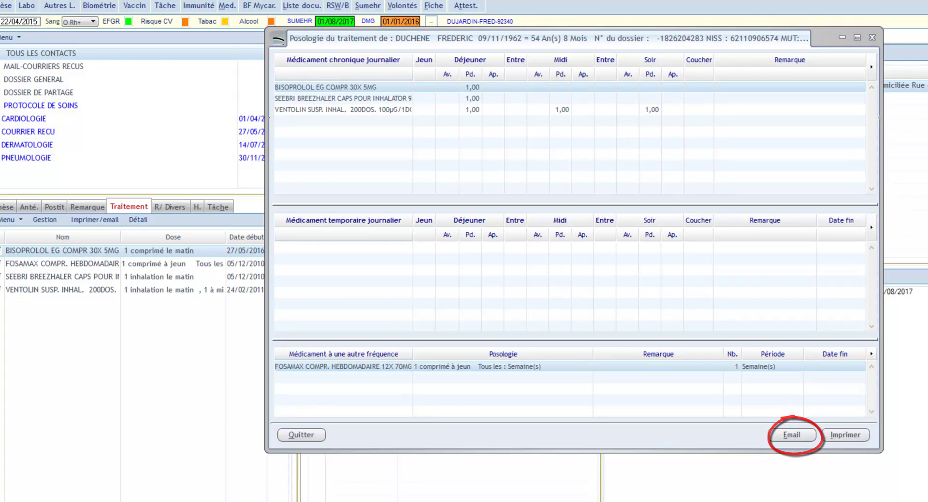
click(791, 435)
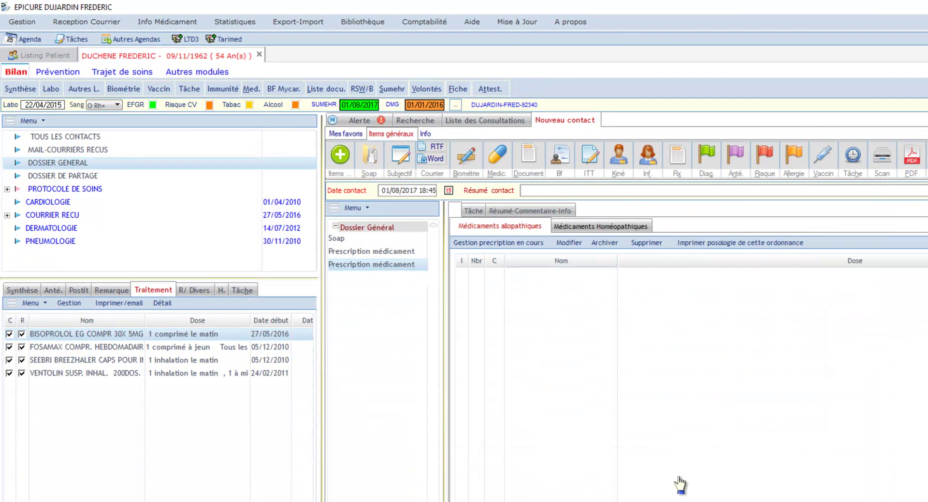
- Open the medication prescriptions and review the history for 12/11/2012, 01/09/2016, 30/06/2017 and 01/08/2017
double_click(679, 485)
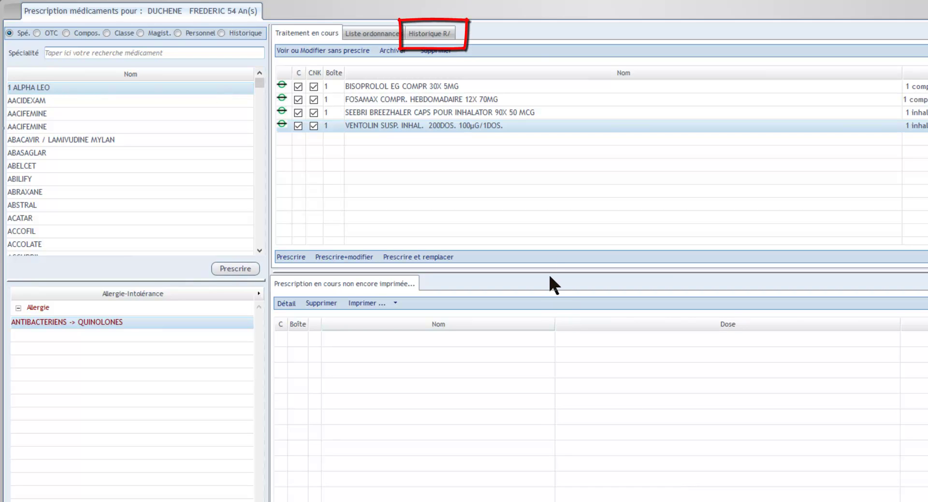
click(437, 35)
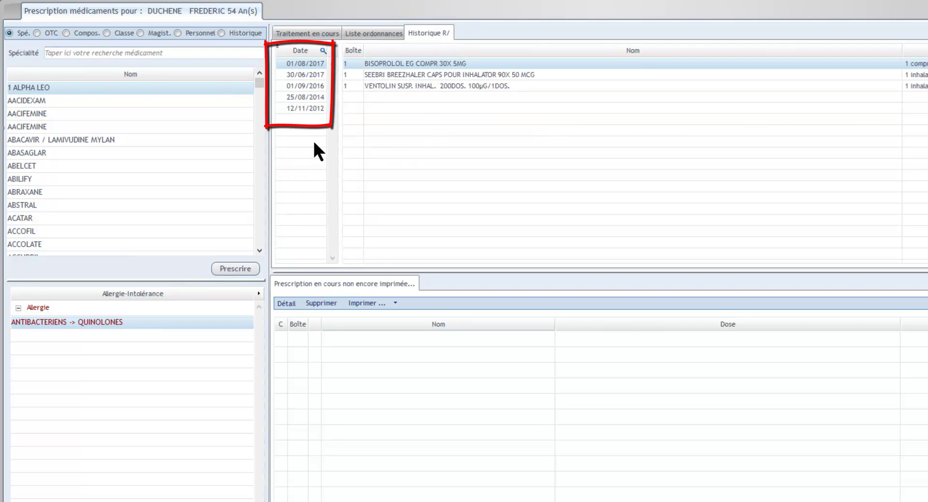
click(310, 109)
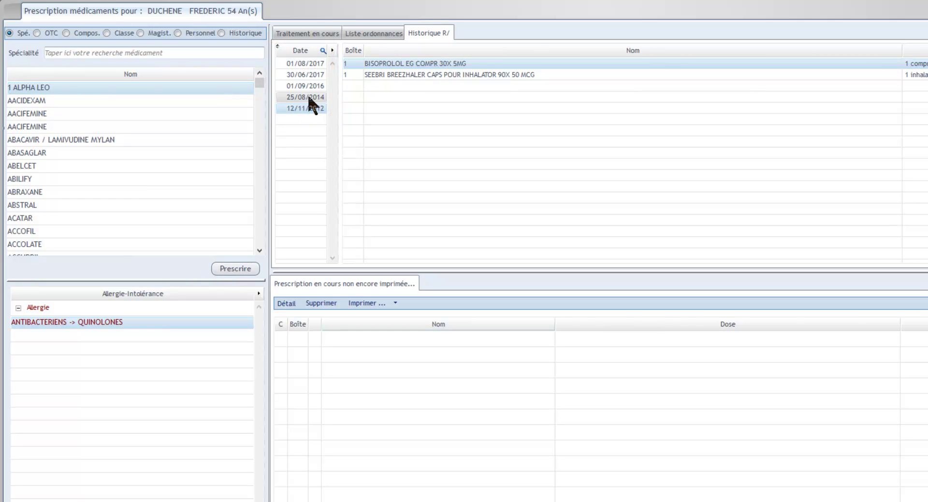
click(308, 87)
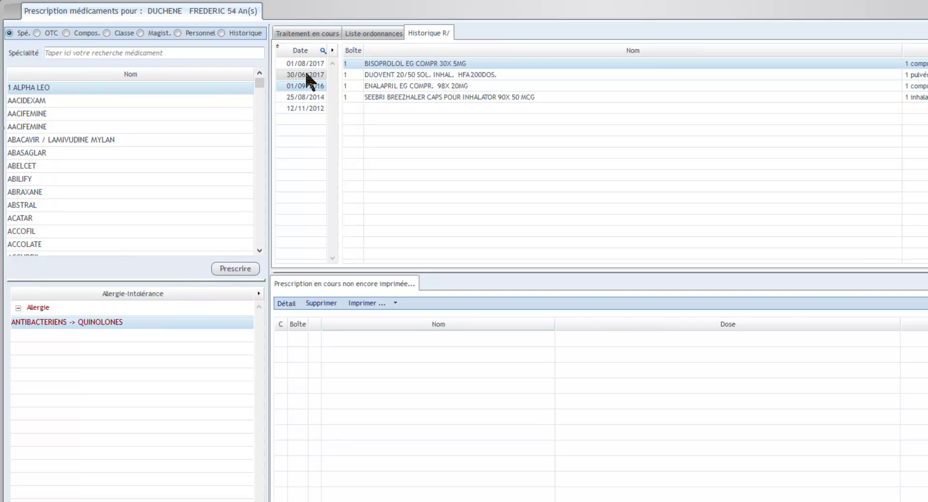
click(306, 73)
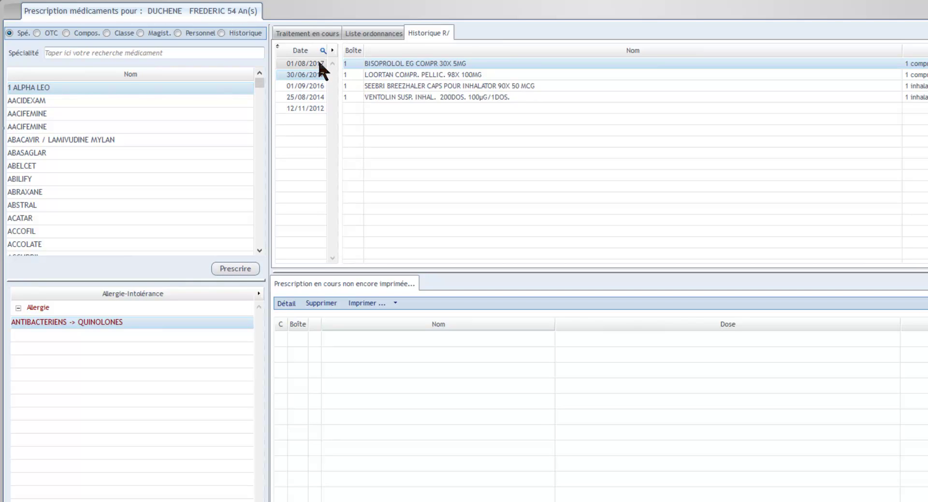
click(318, 63)
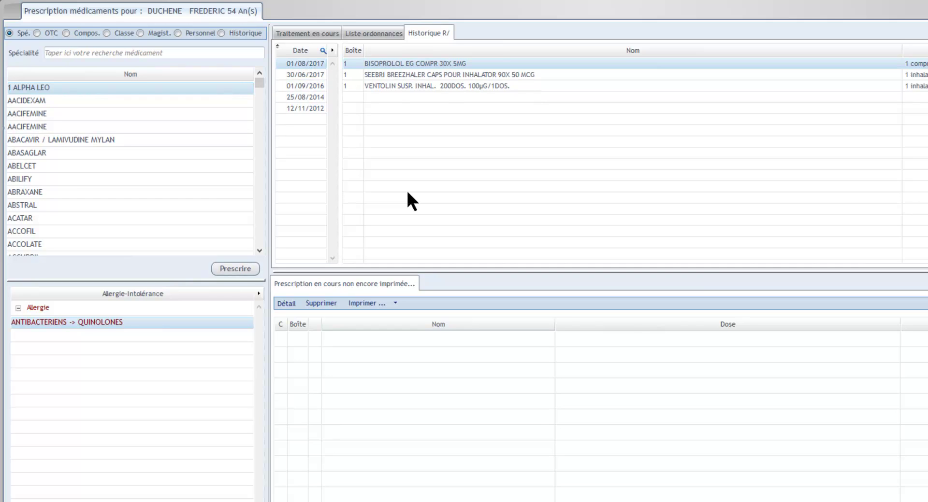